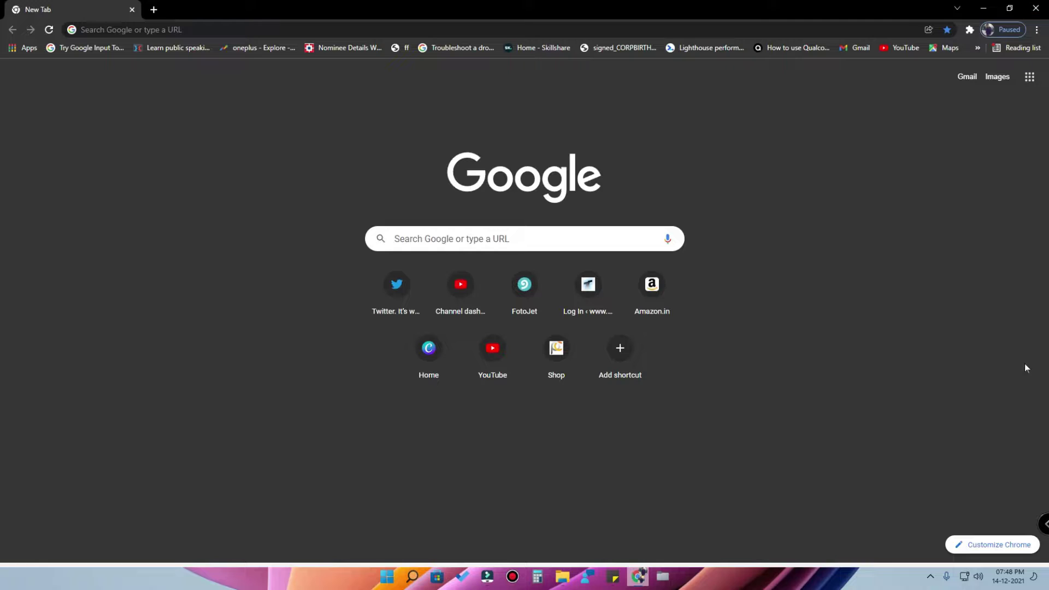
# - Switch to File Explorer, open the format settings for the ESD-USB (D:) drive and close them without formatting
pyautogui.click(562, 577)
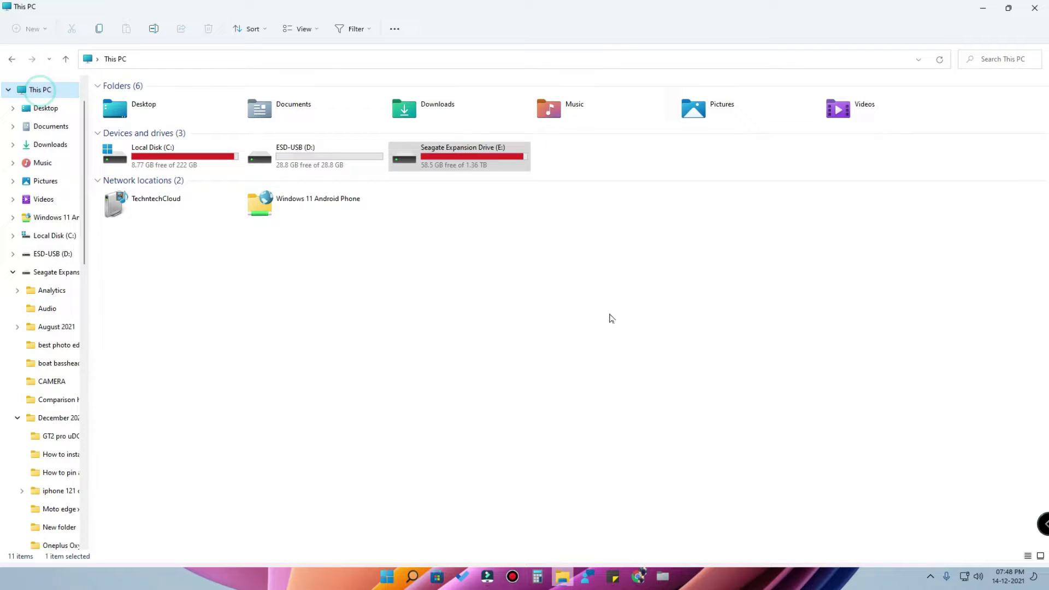
pyautogui.rightClick(507, 261)
pyautogui.click(553, 305)
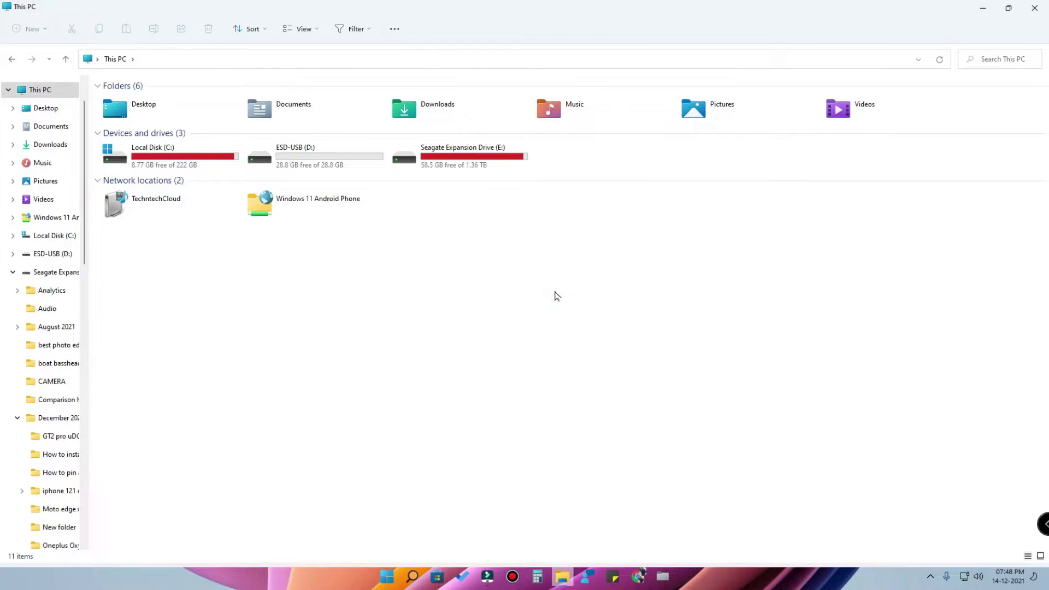
pyautogui.rightClick(300, 161)
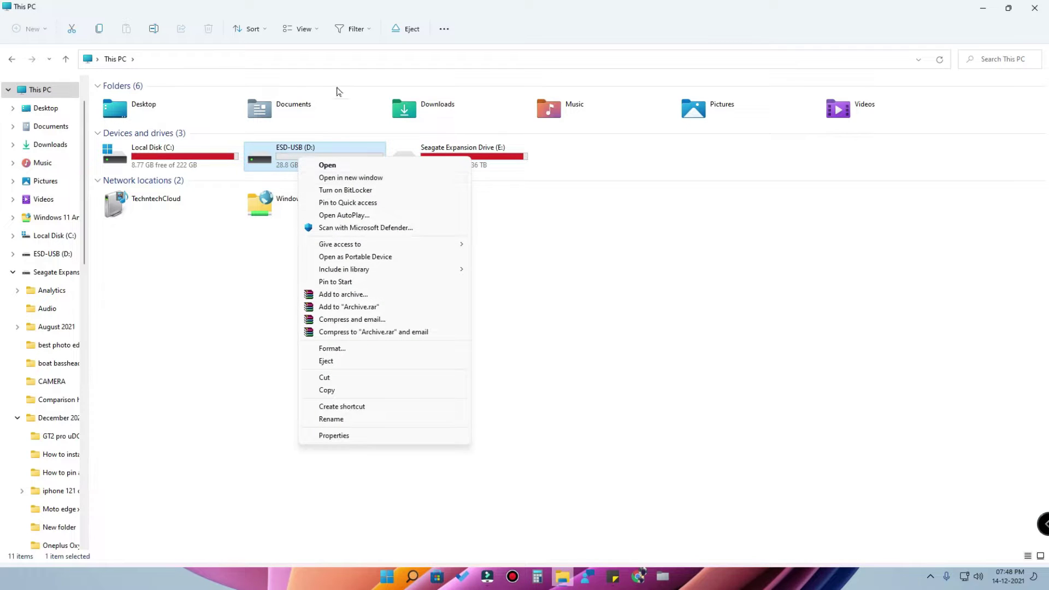
pyautogui.click(346, 349)
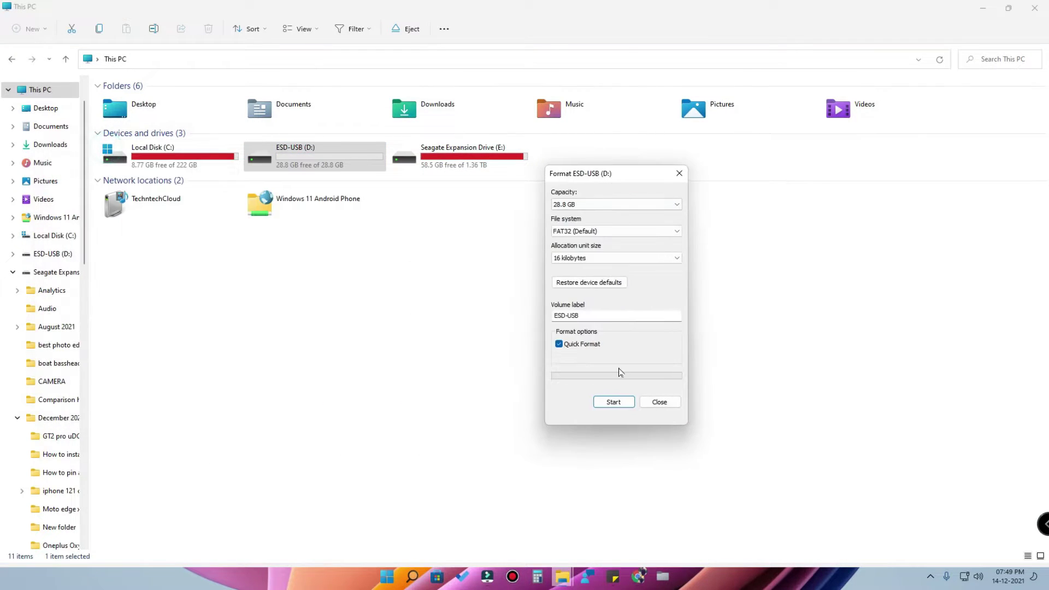
pyautogui.click(659, 401)
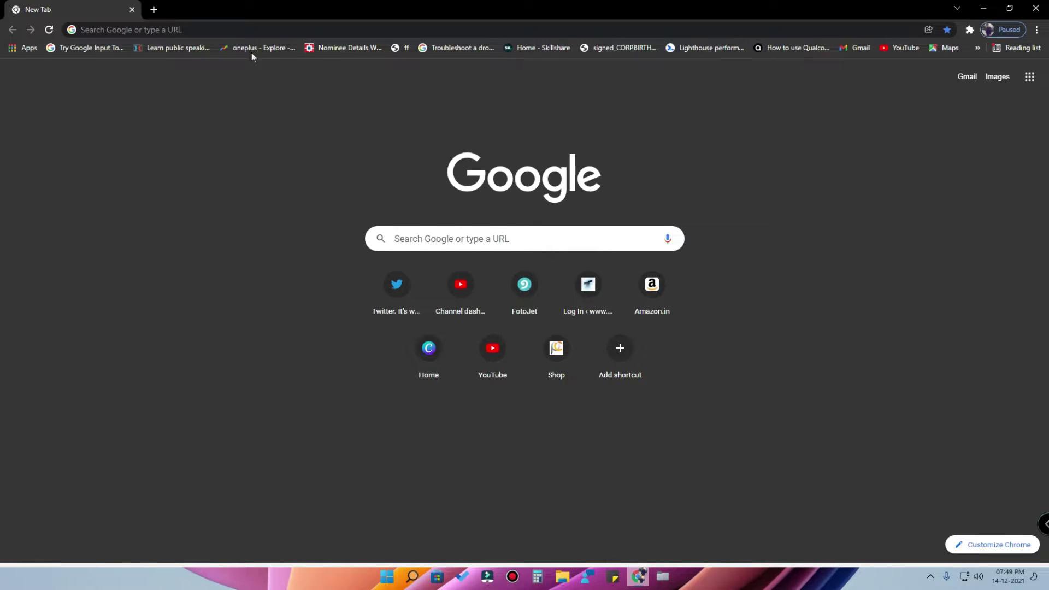
# - Open microsoft.com/software-download/windows11 in Chrome, request the Create Windows 11 Installation Media download and cancel saving it
pyautogui.click(305, 29)
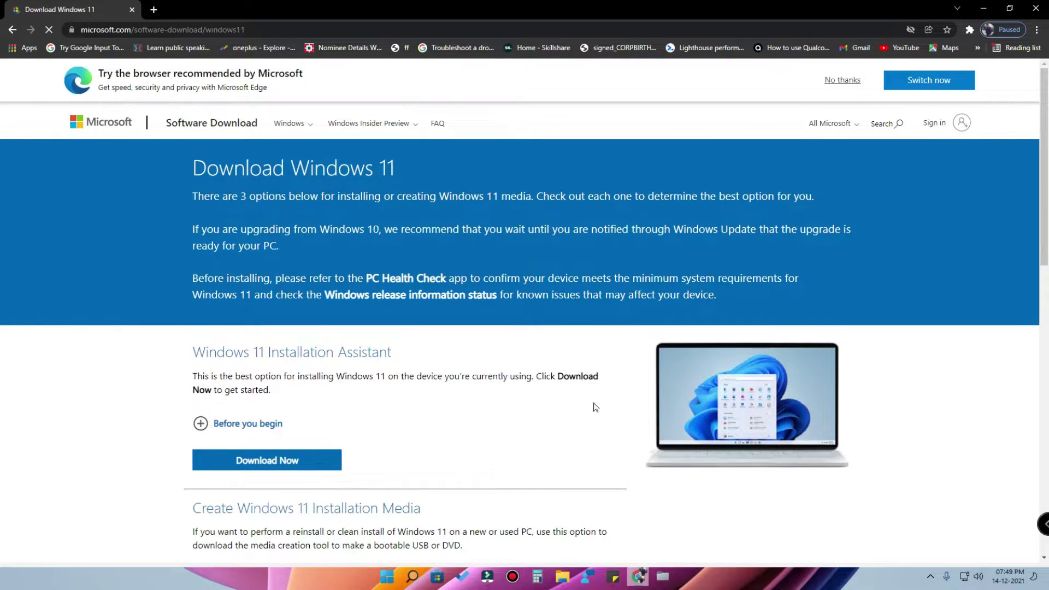
pyautogui.scroll(-4, 615, 366)
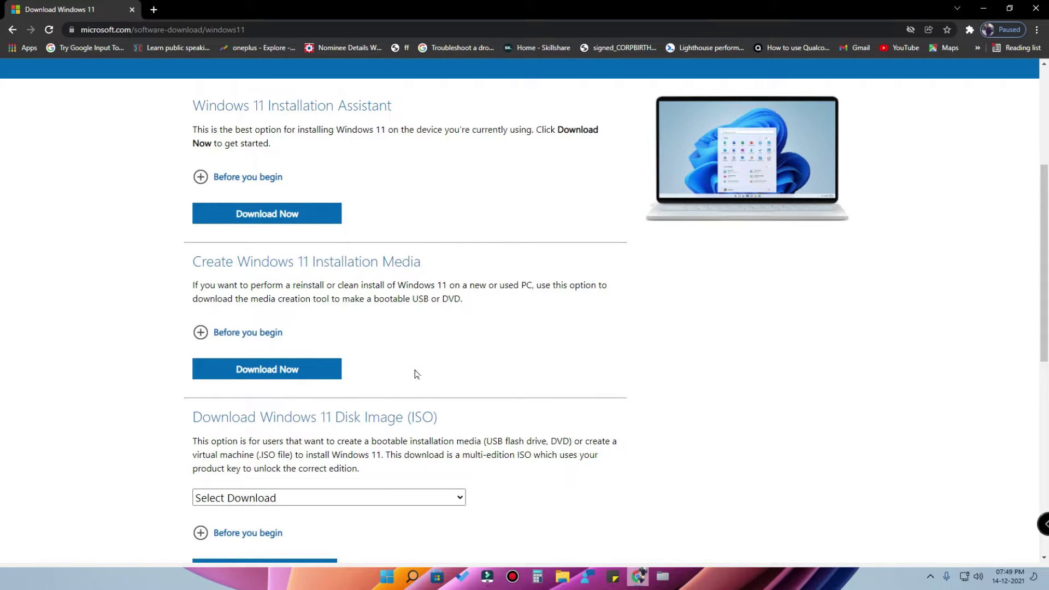
pyautogui.click(316, 373)
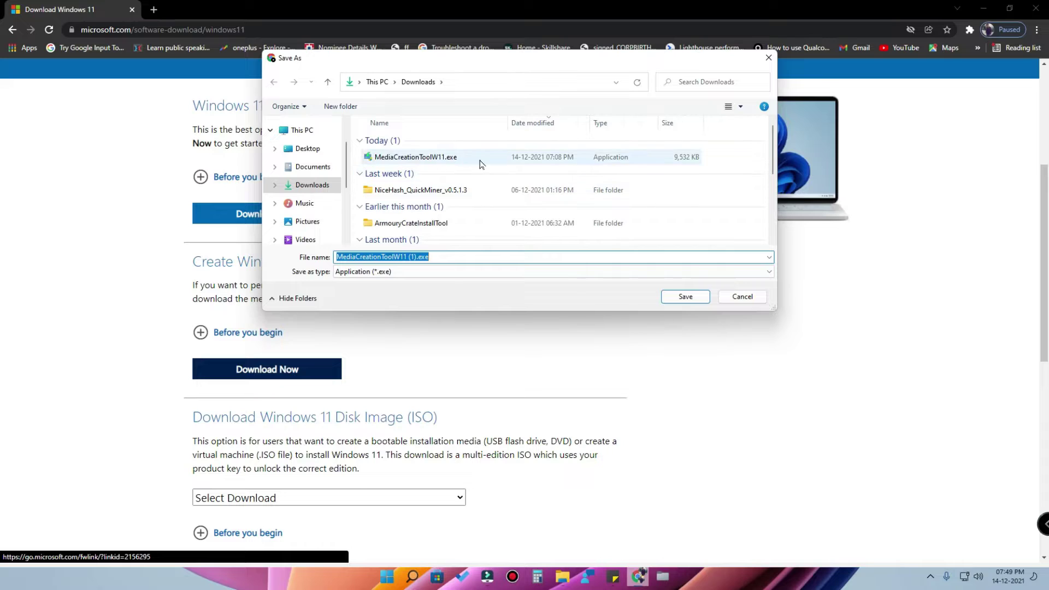
pyautogui.click(742, 297)
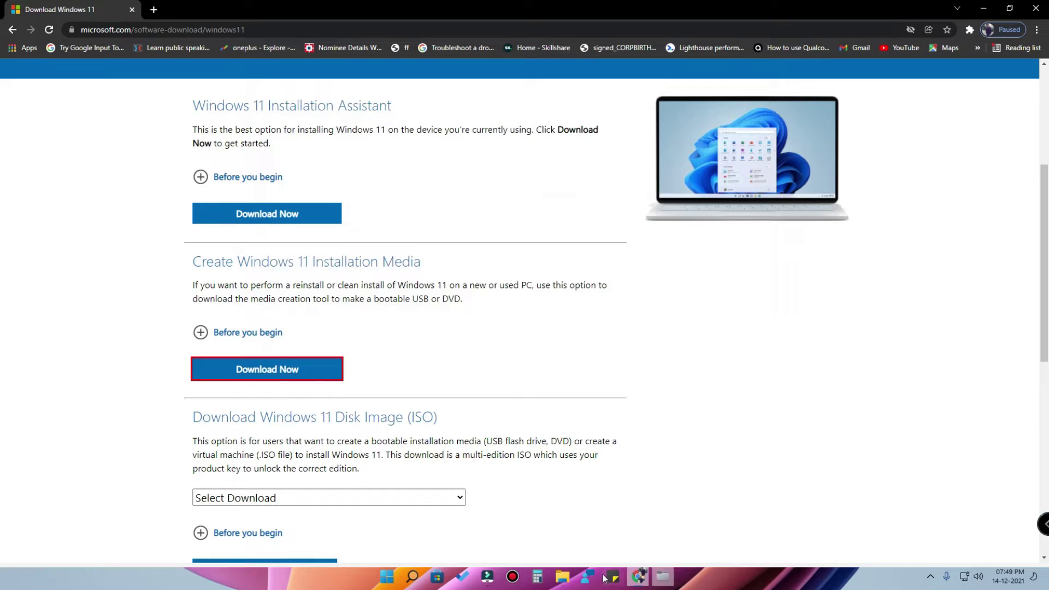
# - Run MediaCreationToolW11.exe from the Downloads folder in File Explorer and accept the license terms
pyautogui.click(562, 577)
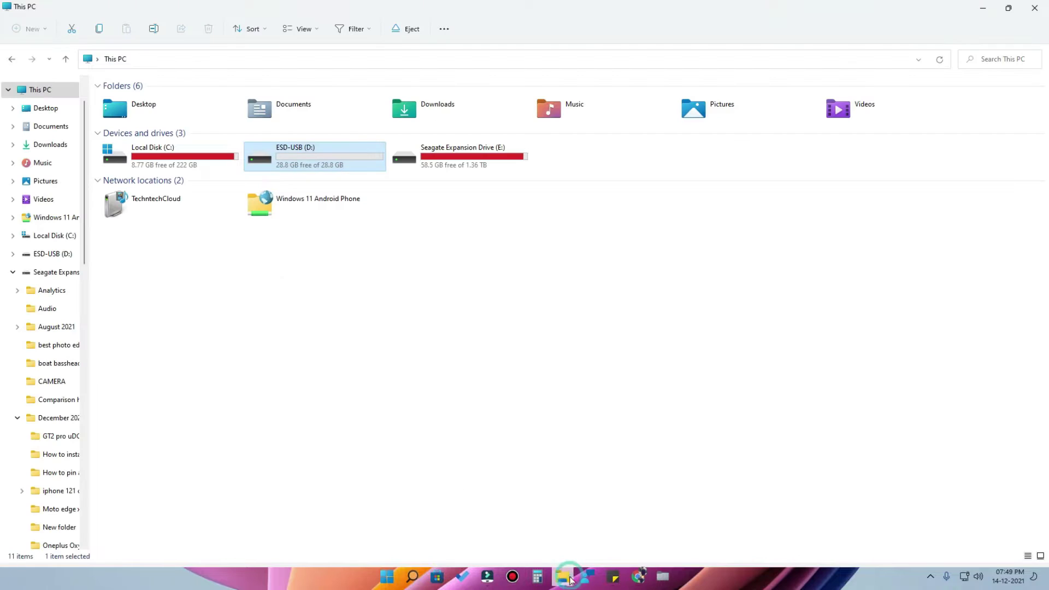
pyautogui.click(48, 145)
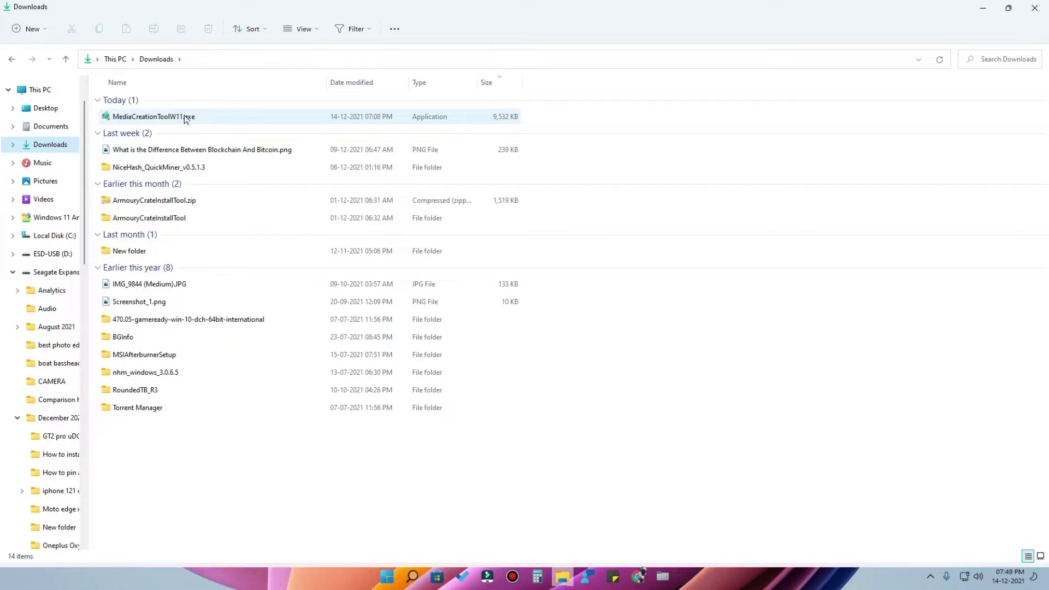
pyautogui.moveTo(192, 118)
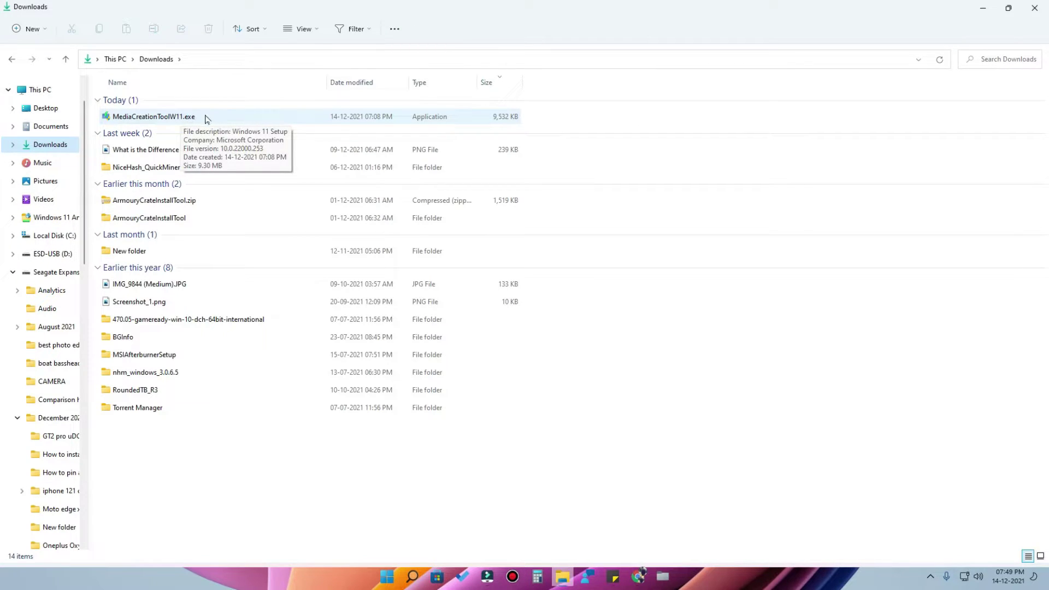
pyautogui.click(202, 116)
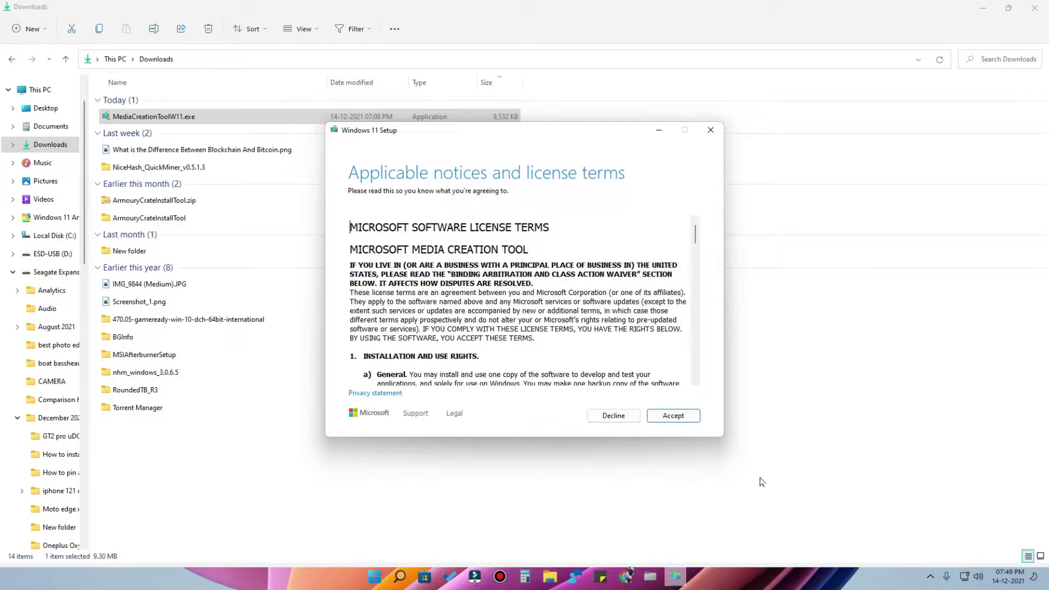
pyautogui.click(675, 417)
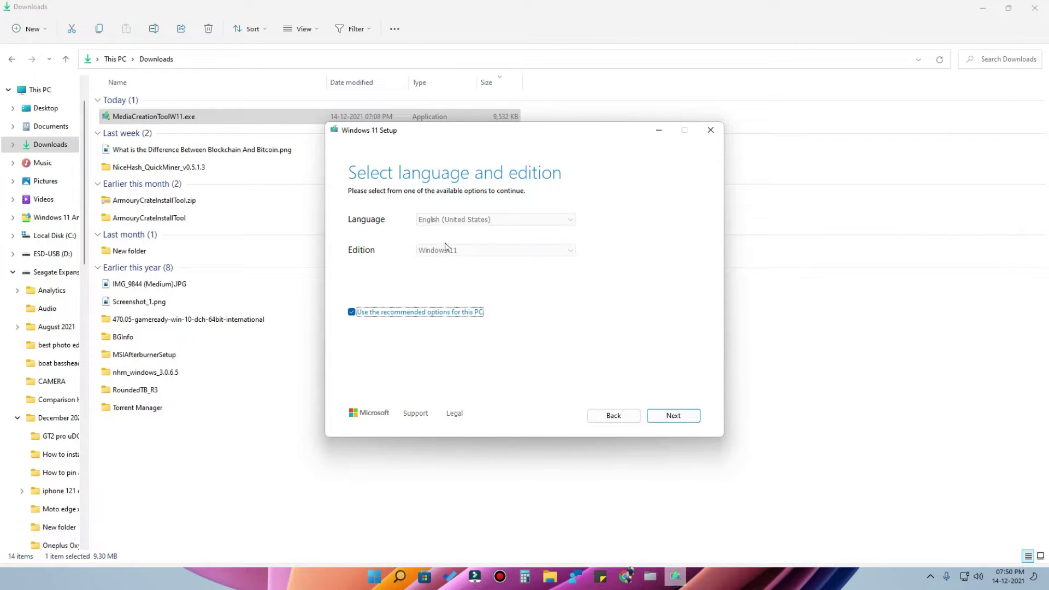
# - Keep the recommended language and edition for this PC and choose USB flash drive as the media
pyautogui.click(683, 420)
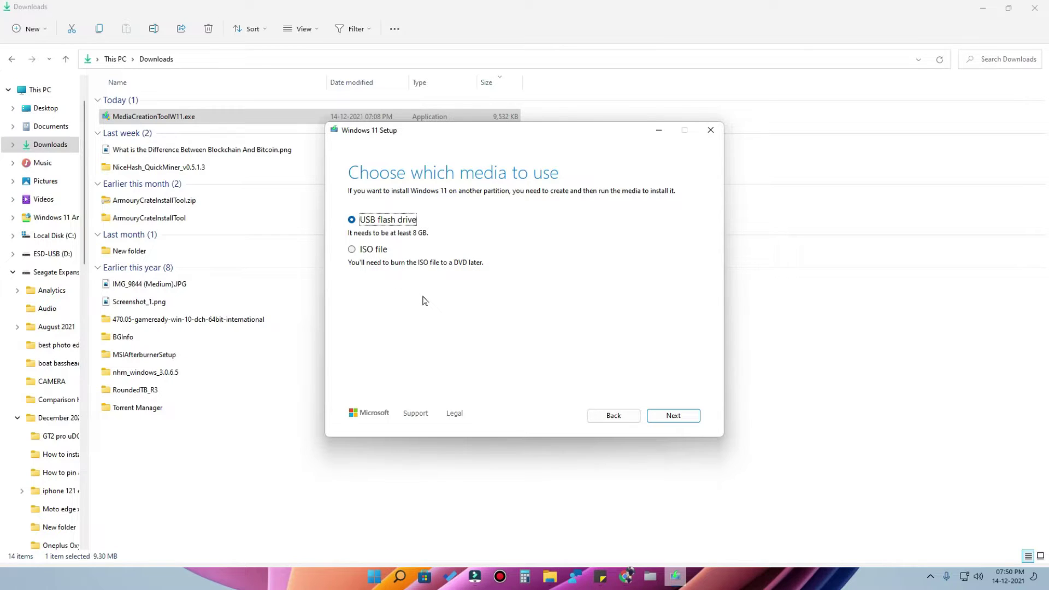
pyautogui.click(351, 250)
pyautogui.click(353, 221)
pyautogui.click(675, 416)
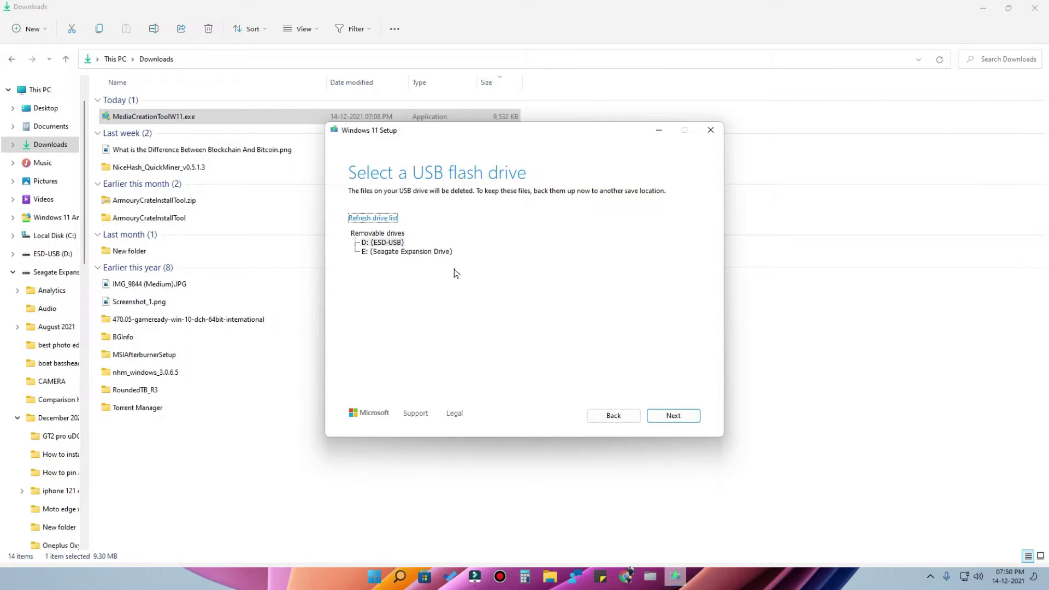
# - Select the D: (ESD-USB) removable drive, refresh the drive list and start creating the installation media
pyautogui.click(396, 242)
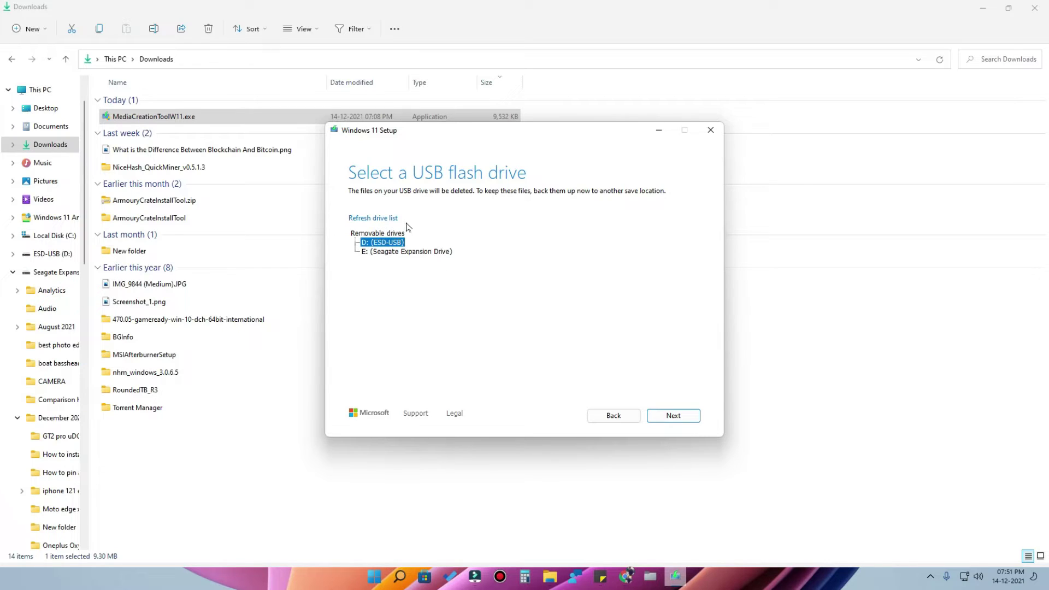
pyautogui.click(384, 219)
pyautogui.click(688, 417)
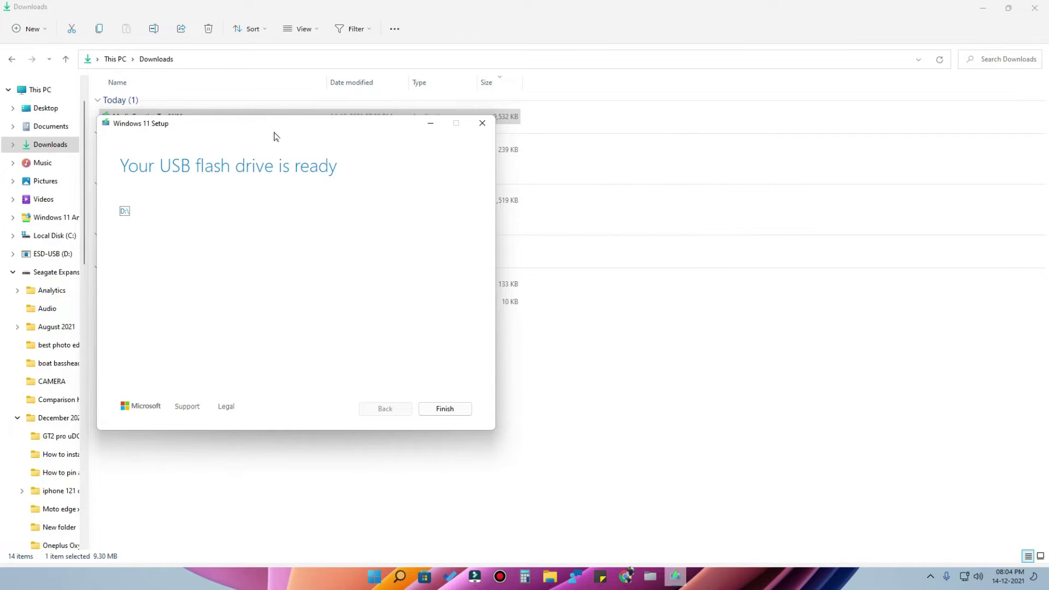
# - Finish the media creation wizard and let it clean up, moving its window aside
pyautogui.moveTo(276, 137); pyautogui.dragTo(412, 175)
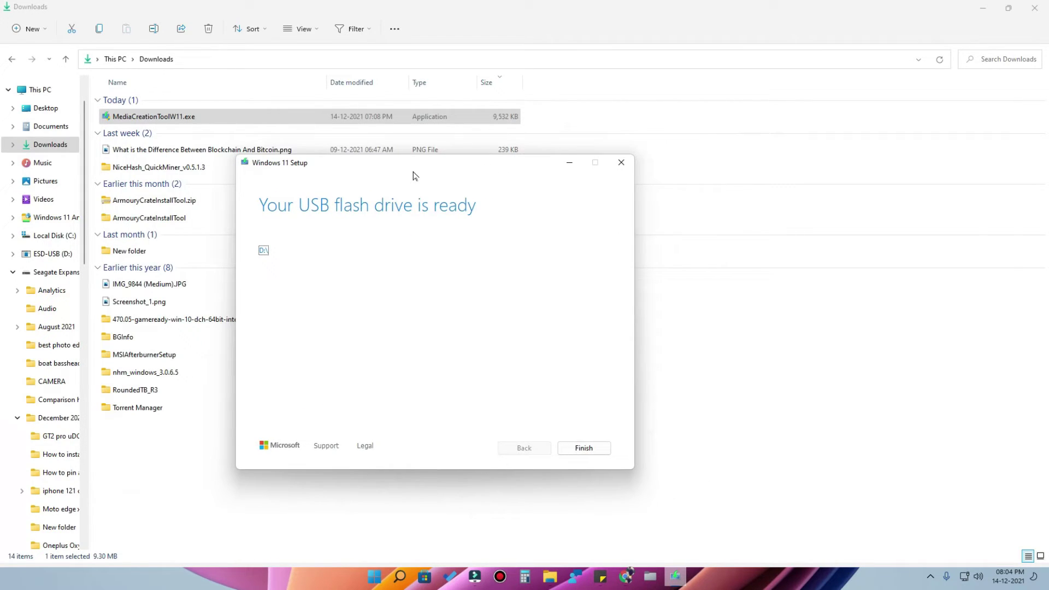
pyautogui.click(571, 450)
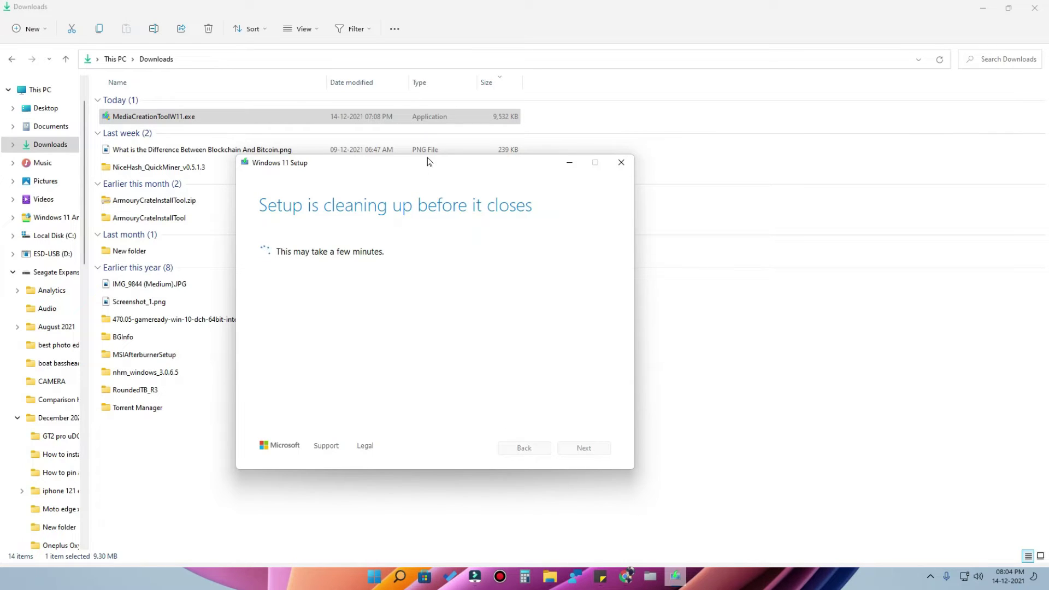
pyautogui.moveTo(429, 161); pyautogui.dragTo(327, 102)
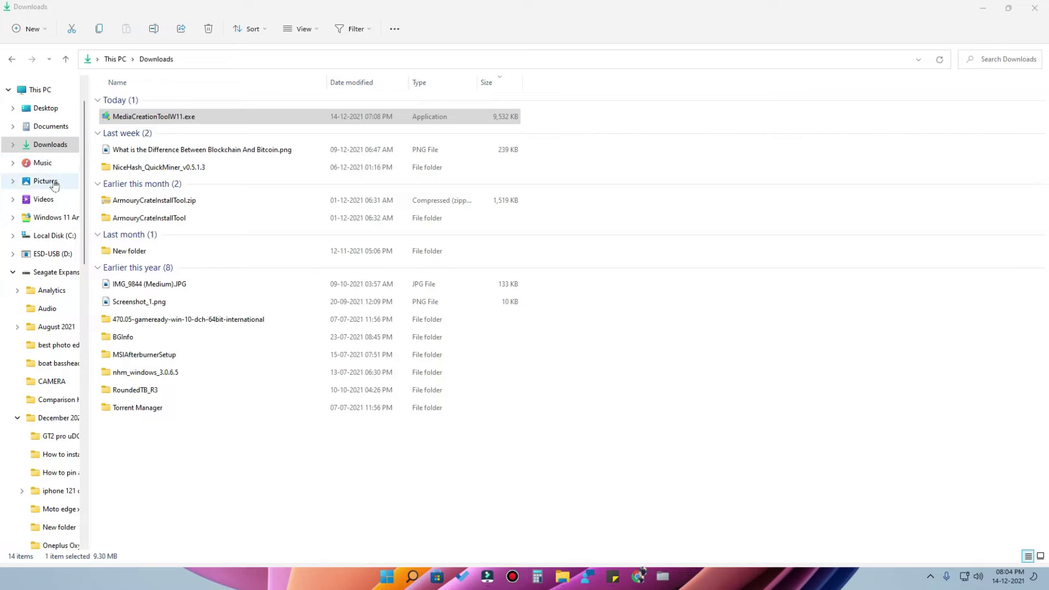
# - Check the files on the ESD-USB (D:) drive, launch setup.exe from it and close the Windows 11 installer
pyautogui.click(39, 89)
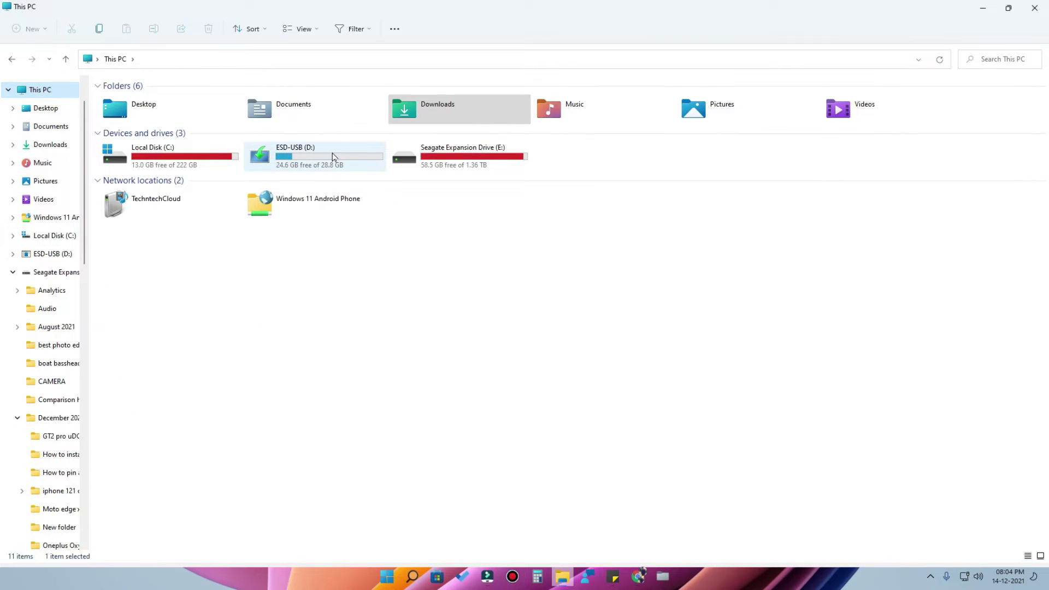
pyautogui.doubleClick(326, 161)
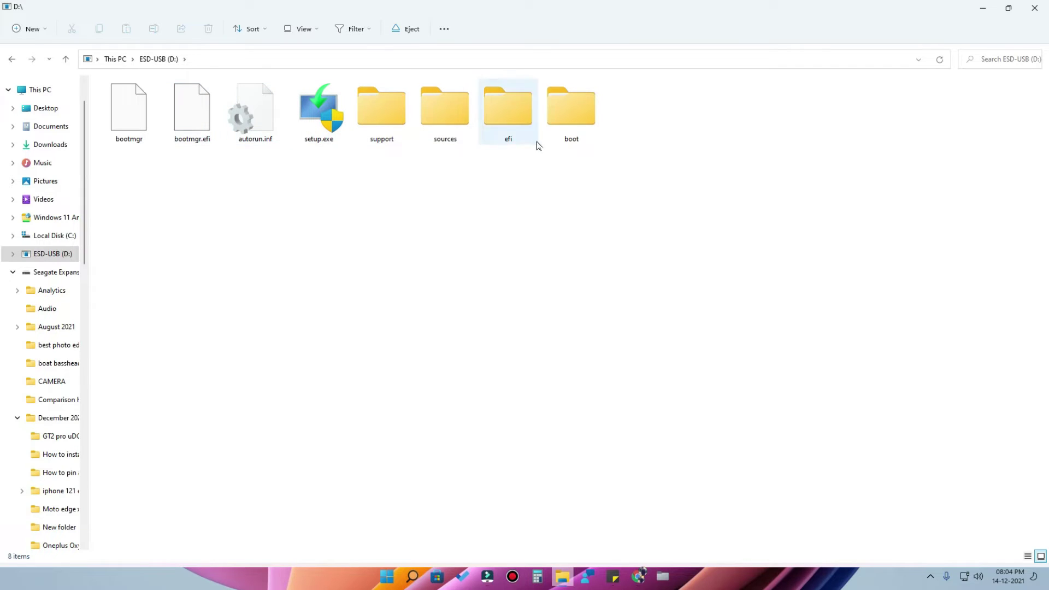
pyautogui.click(330, 139)
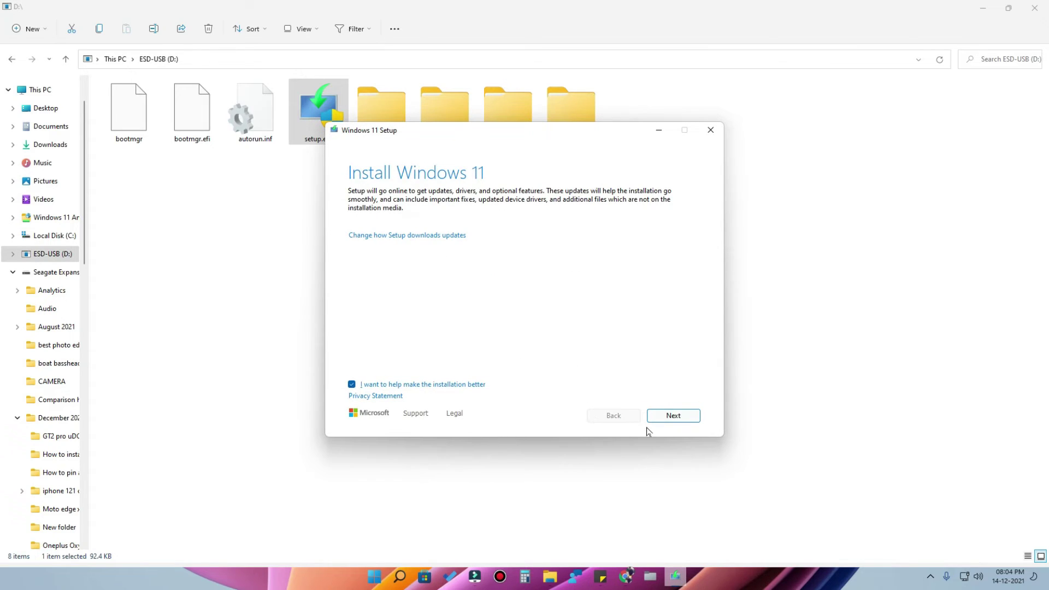
pyautogui.click(722, 134)
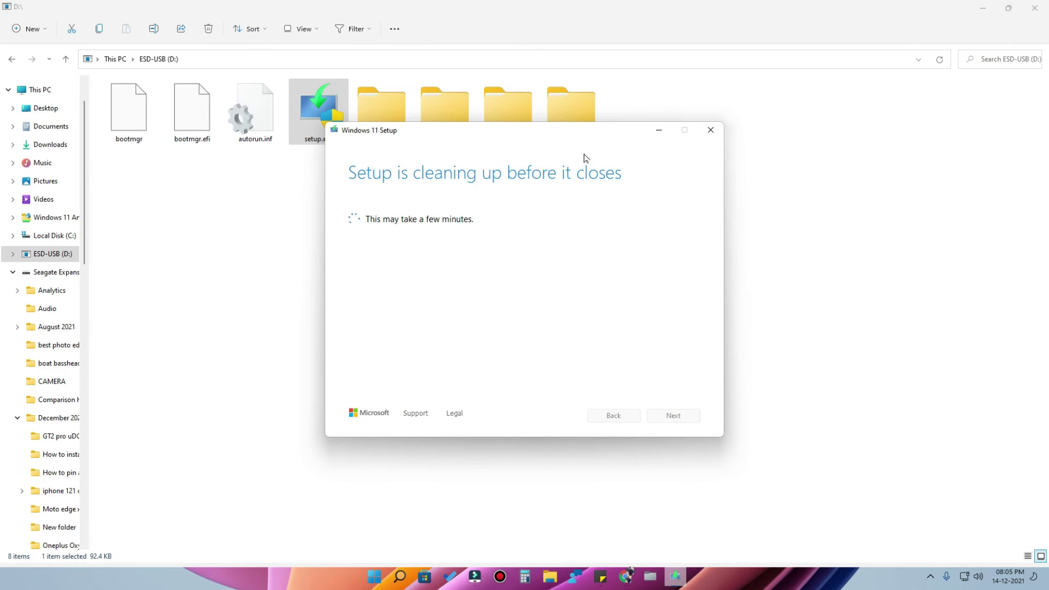
pyautogui.moveTo(508, 137); pyautogui.dragTo(480, 222)
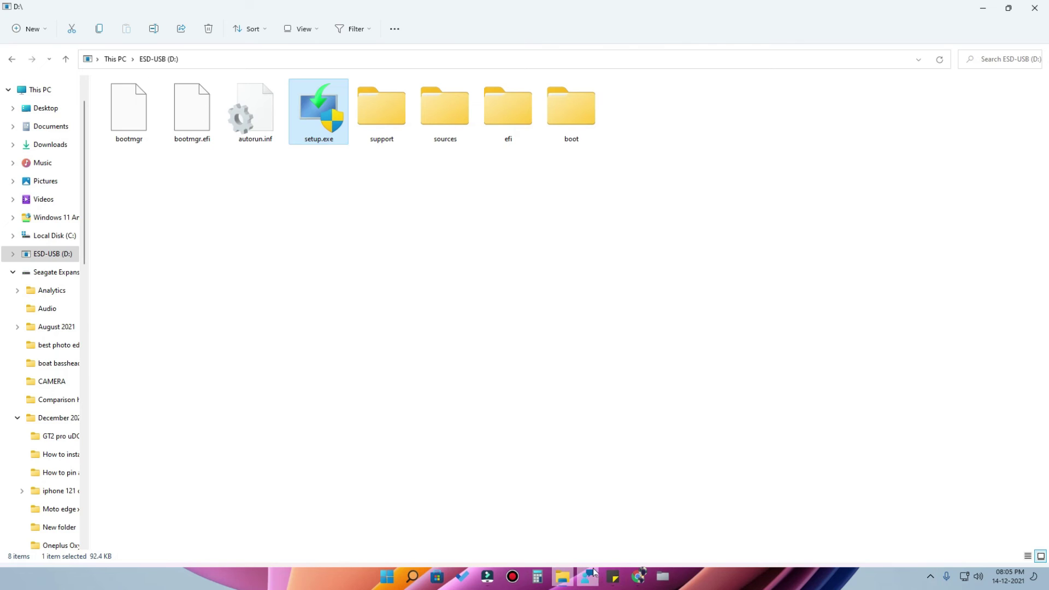
# - Minimize the open windows to show the desktop and refresh it
pyautogui.press('super+d')
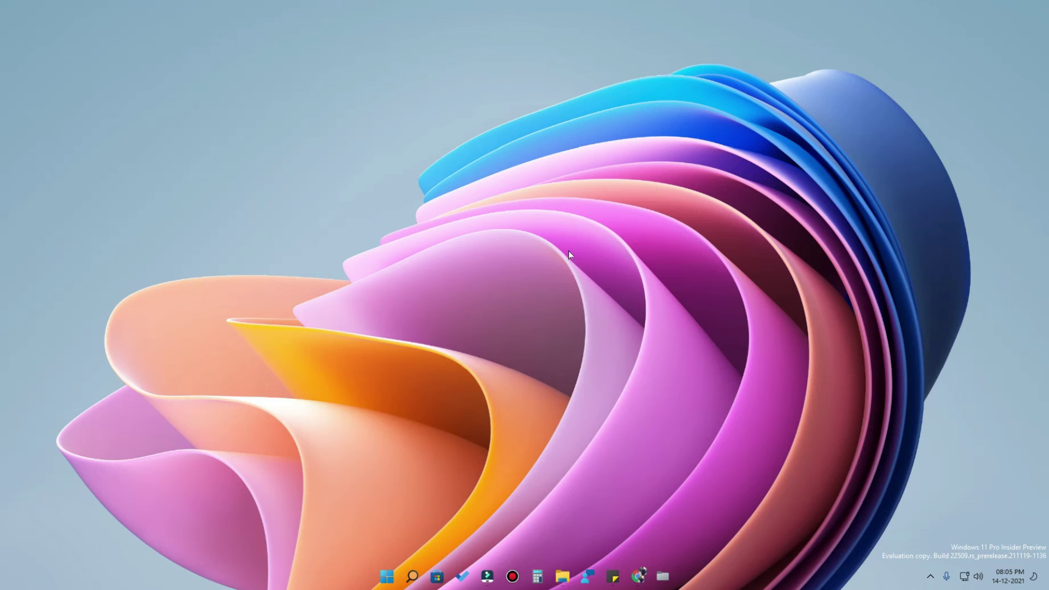
pyautogui.rightClick(542, 145)
pyautogui.click(574, 179)
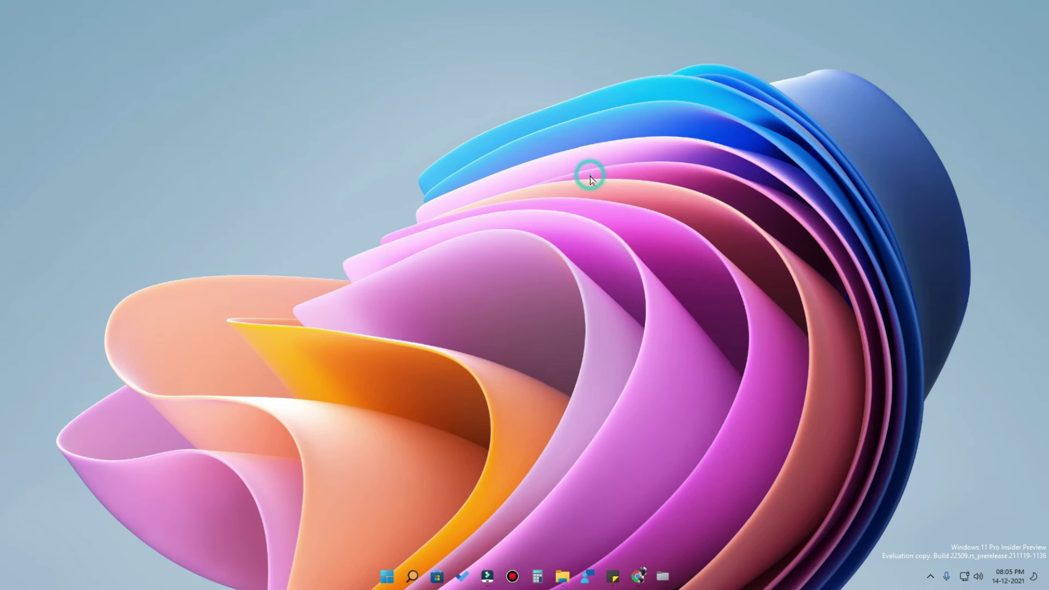